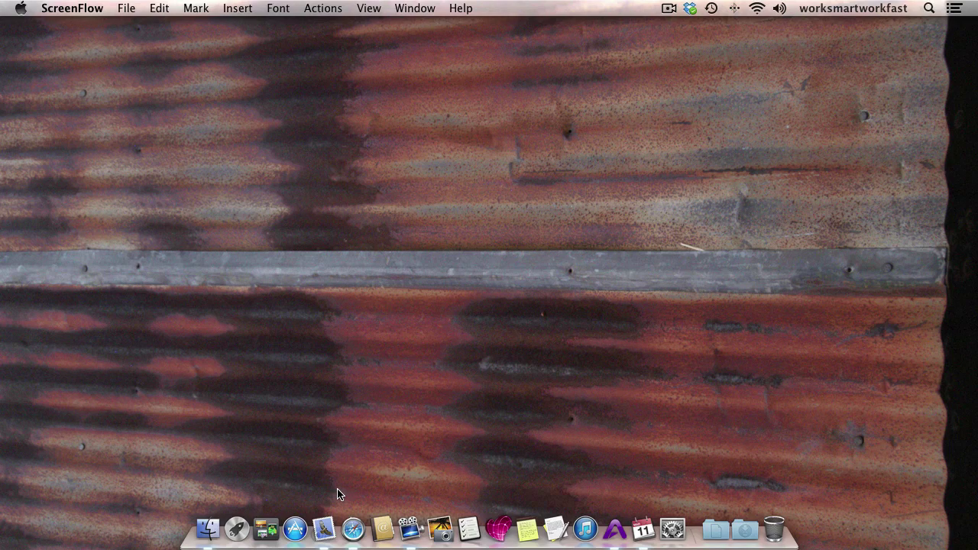
Switch to Mail and display the Rules preferences
{"action": "left_click", "coordinate": [324, 530]}
{"action": "left_click", "coordinate": [327, 527]}
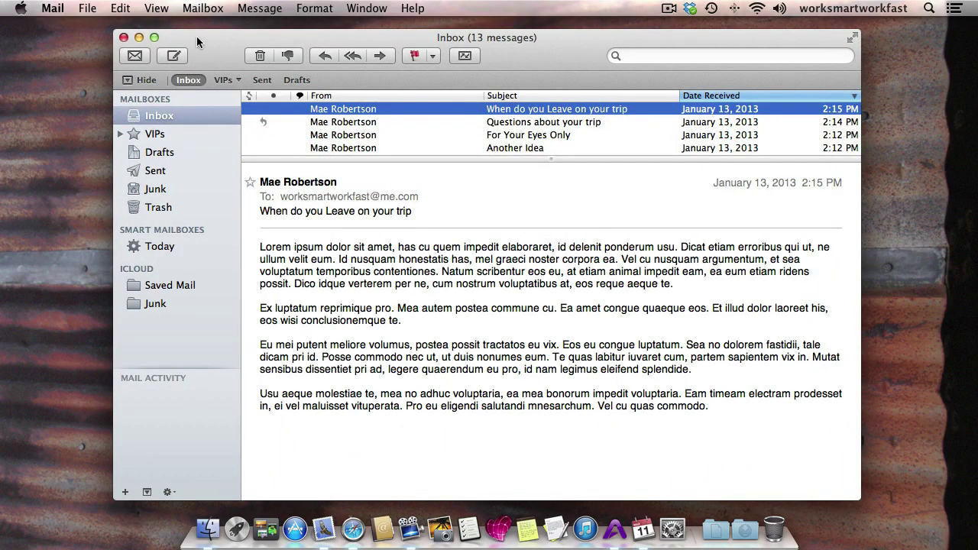
{"action": "left_click", "coordinate": [54, 8]}
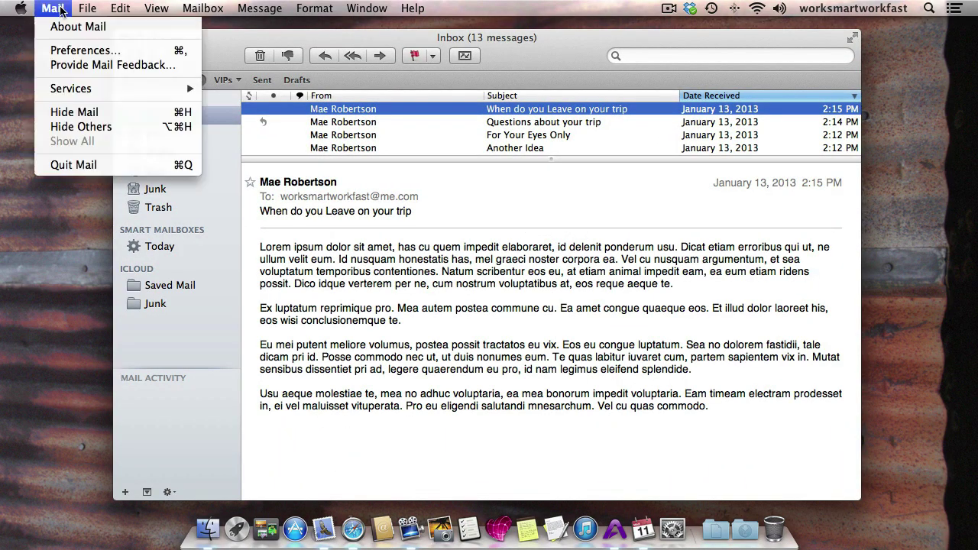
{"action": "left_click", "coordinate": [68, 56]}
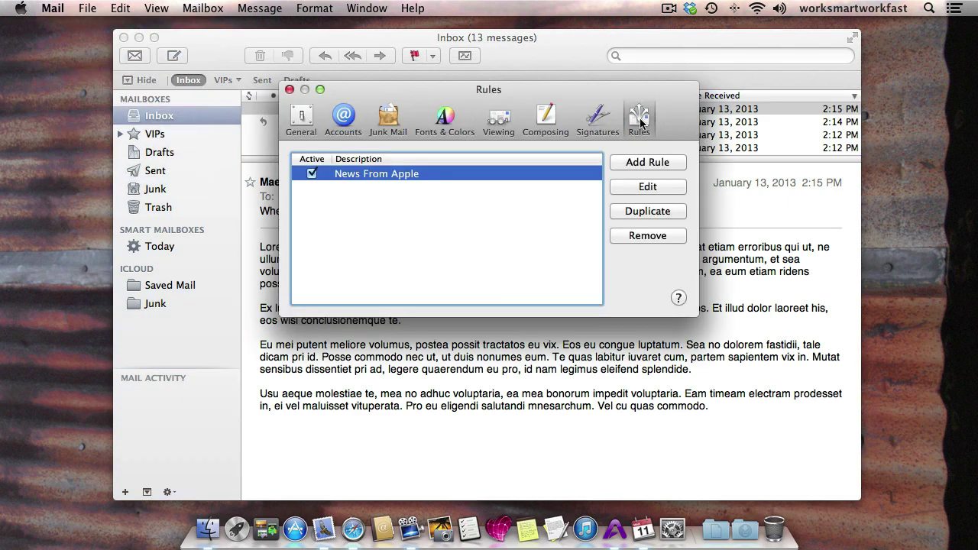
{"action": "left_click_drag", "start_coordinate": [594, 97], "coordinate": [586, 98]}
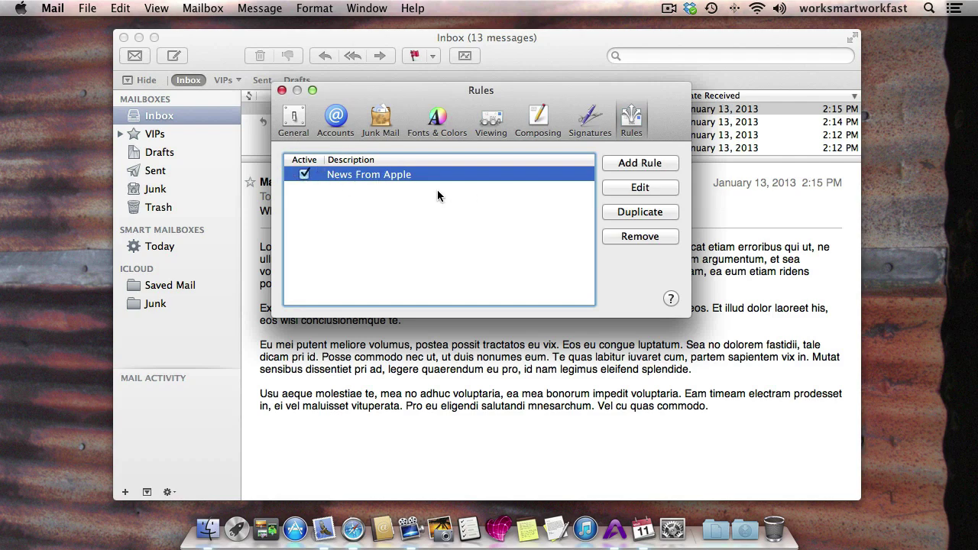
Examine the conditions and actions of the News From Apple rule, and close the preferences without changing it
{"action": "left_click", "coordinate": [645, 192]}
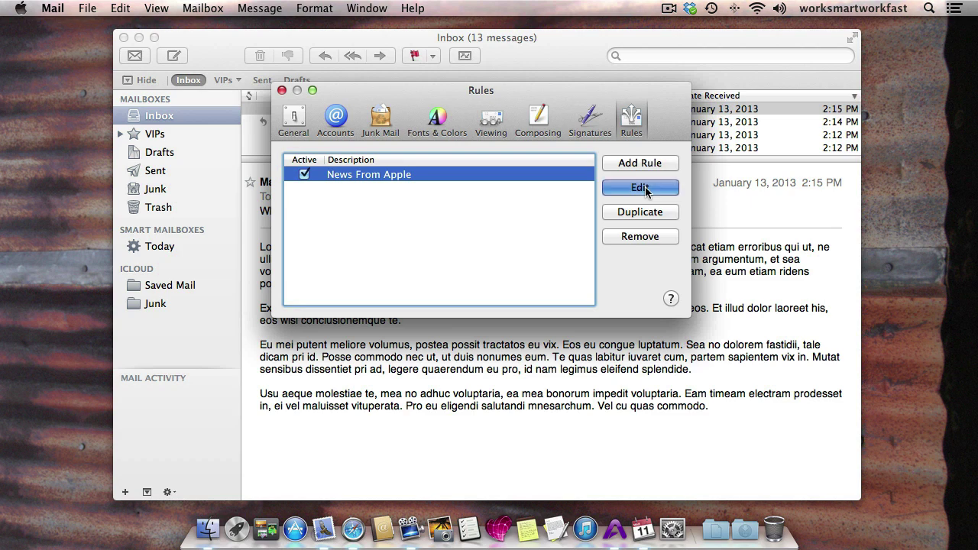
{"action": "scroll", "coordinate": [468, 243], "scroll_direction": "up", "scroll_amount": 5}
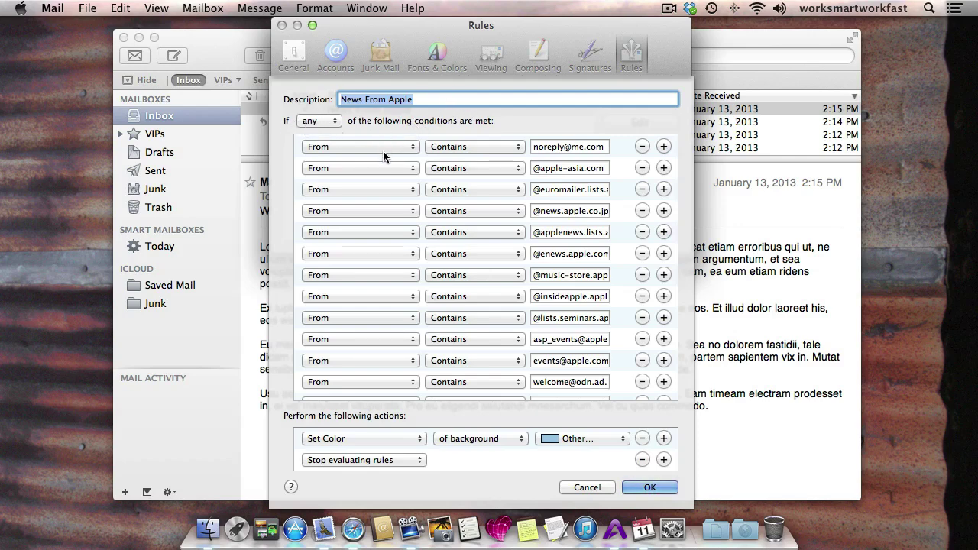
{"action": "scroll", "coordinate": [383, 156], "scroll_direction": "up", "scroll_amount": 1}
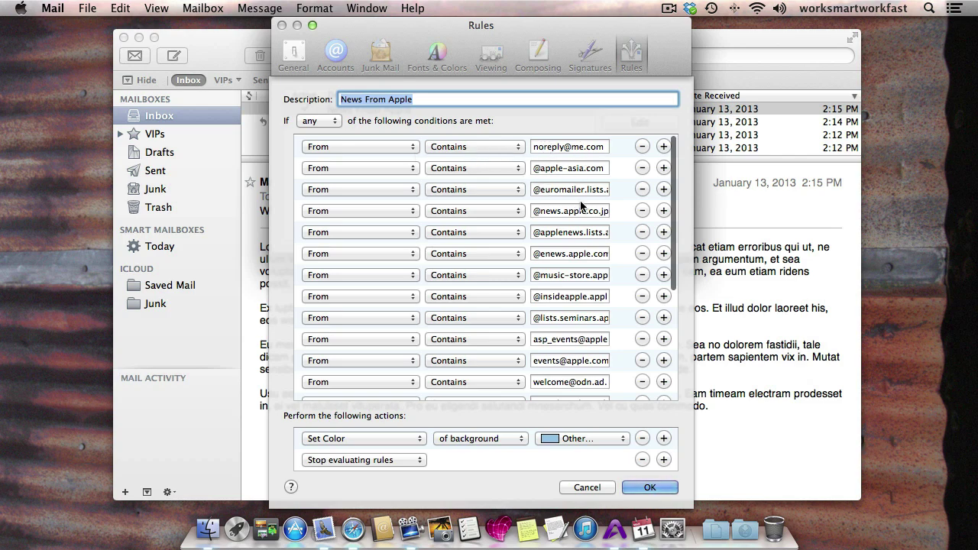
{"action": "scroll", "coordinate": [577, 206], "scroll_direction": "down", "scroll_amount": 6}
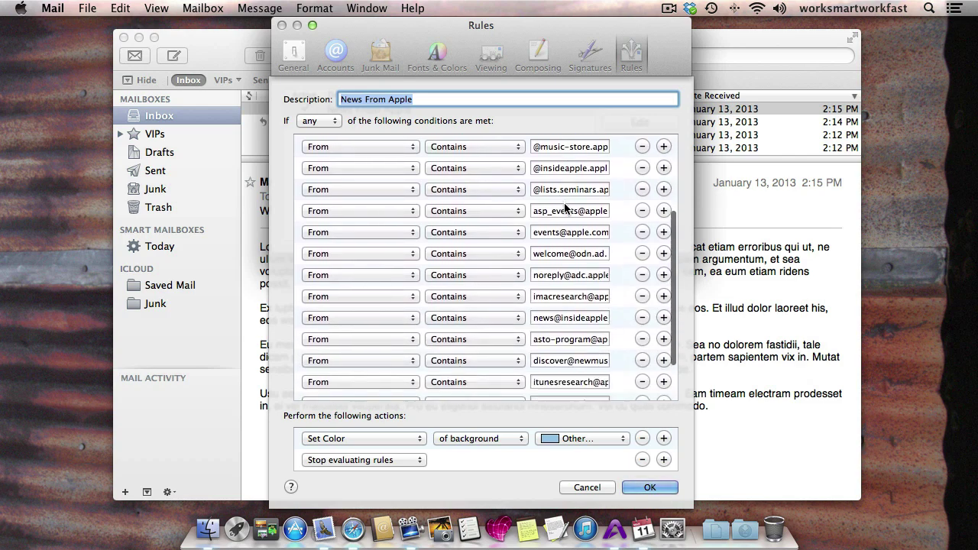
{"action": "scroll", "coordinate": [565, 208], "scroll_direction": "down", "scroll_amount": 3}
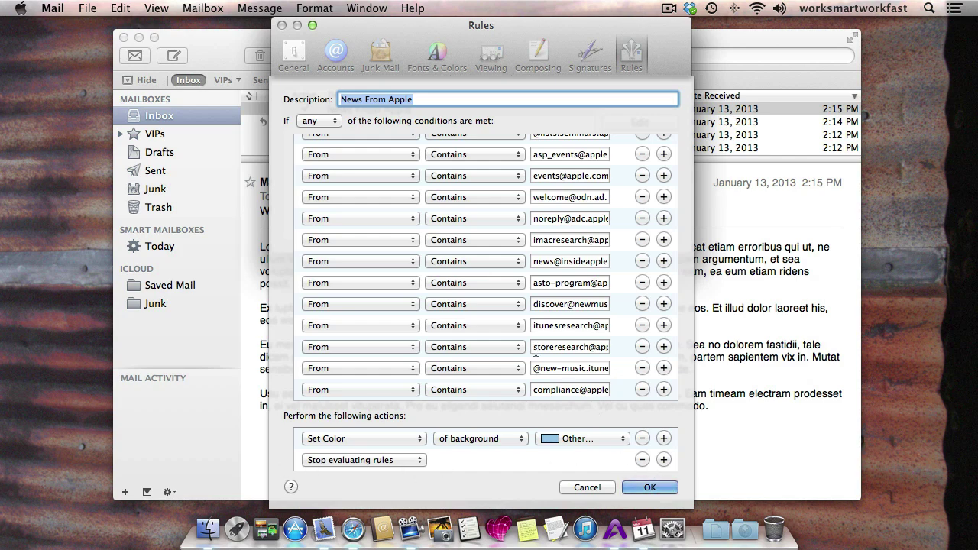
{"action": "scroll", "coordinate": [535, 350], "scroll_direction": "up", "scroll_amount": 5}
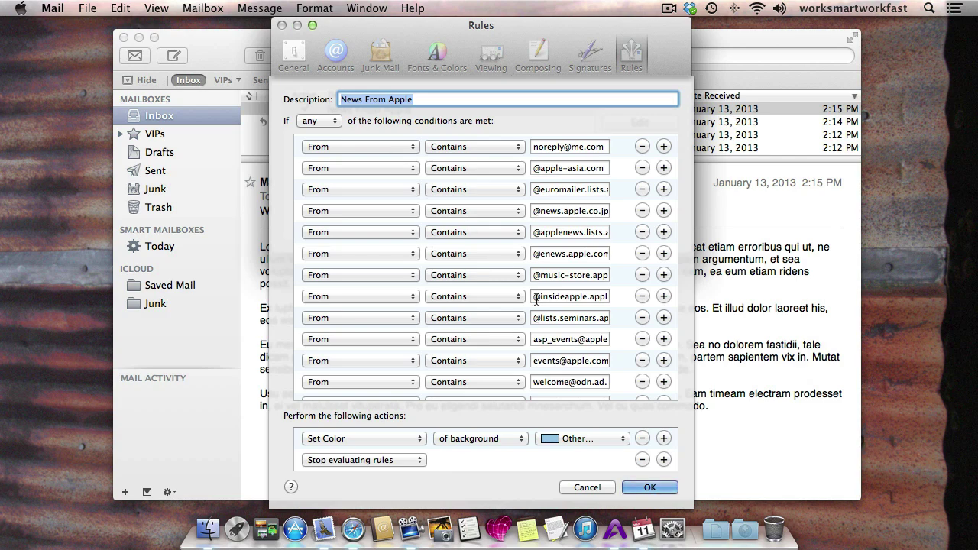
{"action": "left_click", "coordinate": [594, 484]}
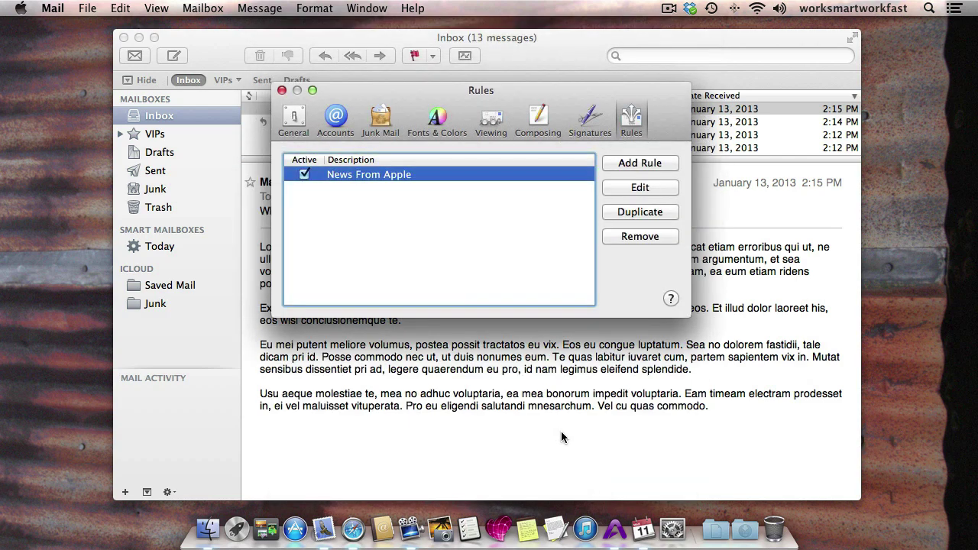
{"action": "left_click", "coordinate": [282, 90]}
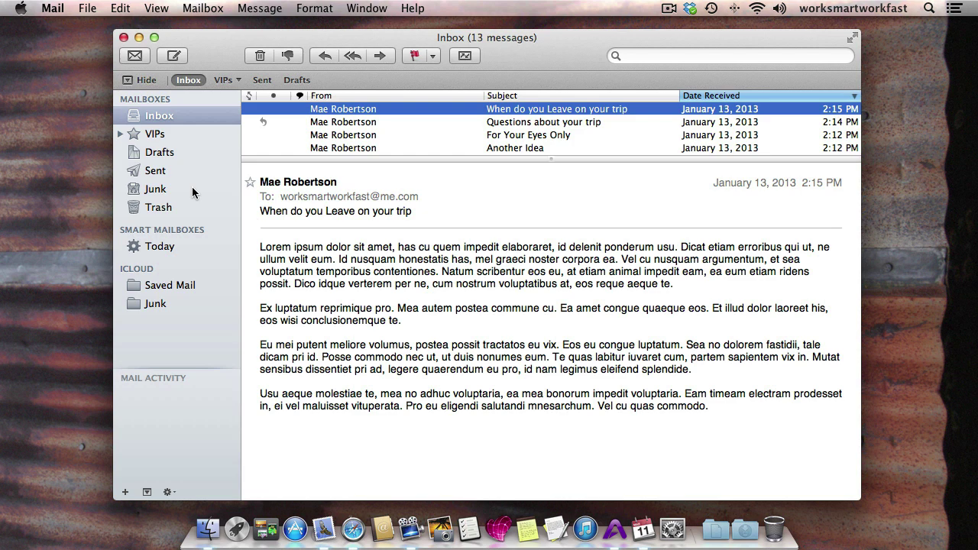
{"action": "left_click", "coordinate": [53, 9]}
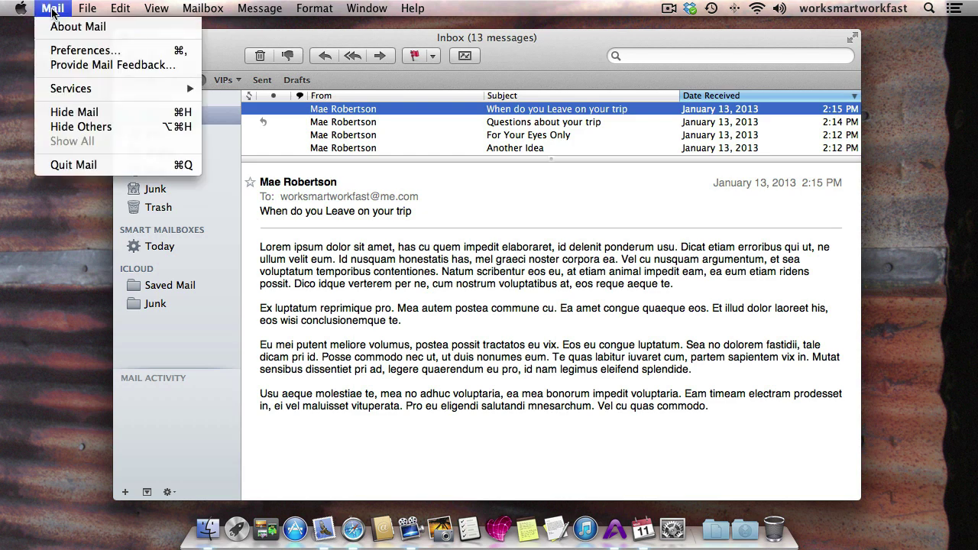
{"action": "left_click", "coordinate": [81, 51]}
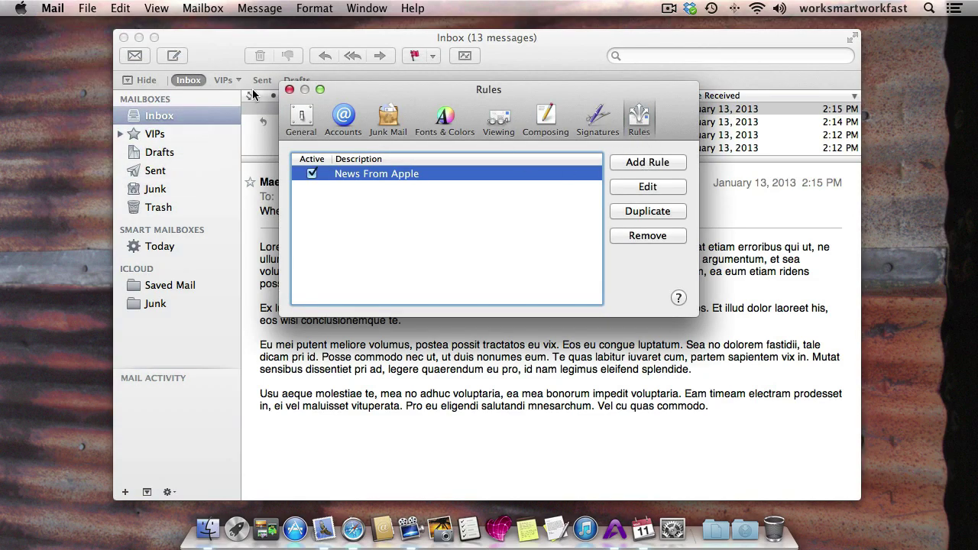
{"action": "left_click", "coordinate": [289, 90]}
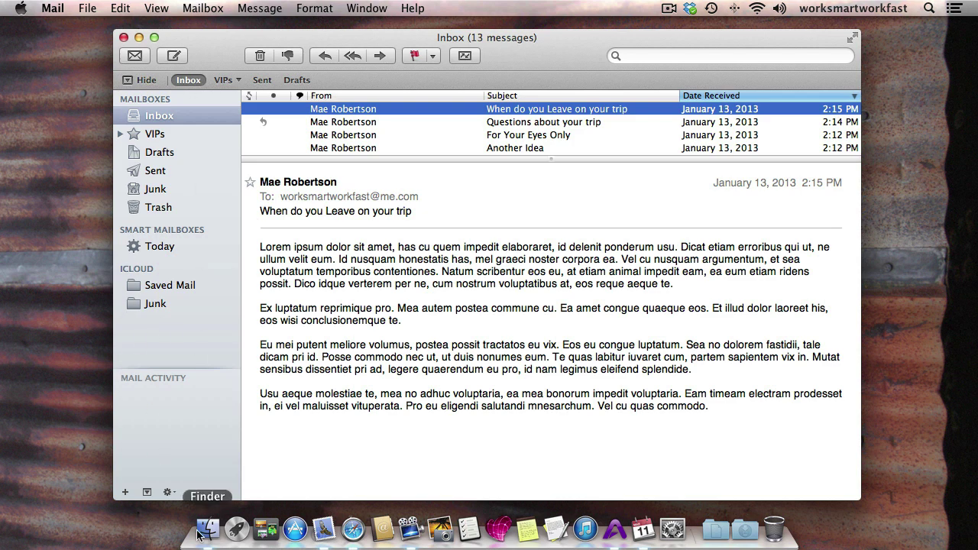
Create a new mailbox in iCloud named "Mail from" followed by the sender's first name
{"action": "left_click", "coordinate": [126, 492]}
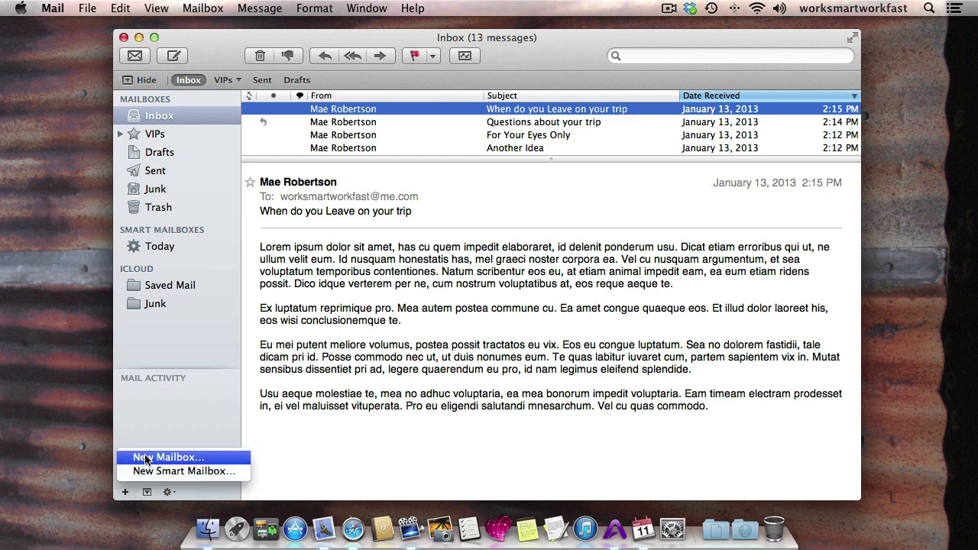
{"action": "left_click", "coordinate": [148, 459]}
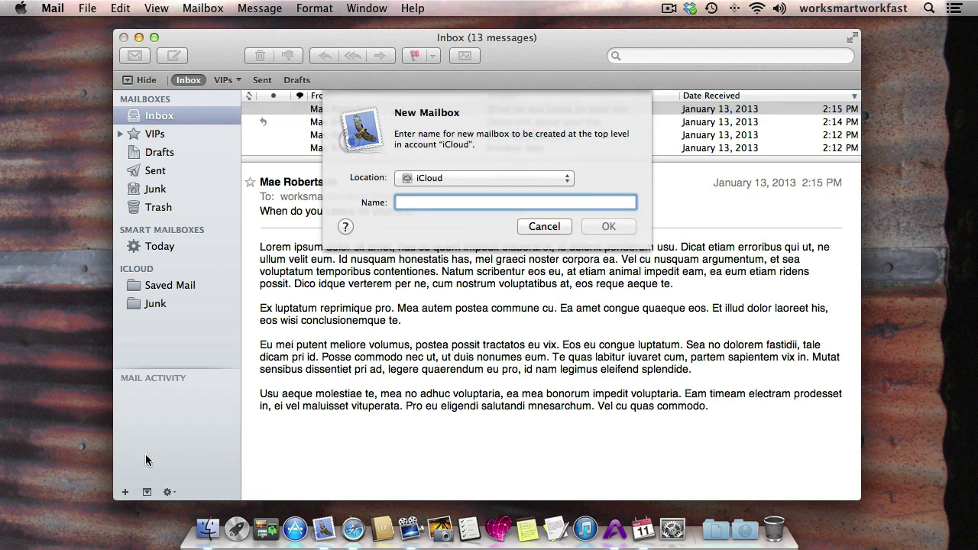
{"action": "type", "text": "Ma"}
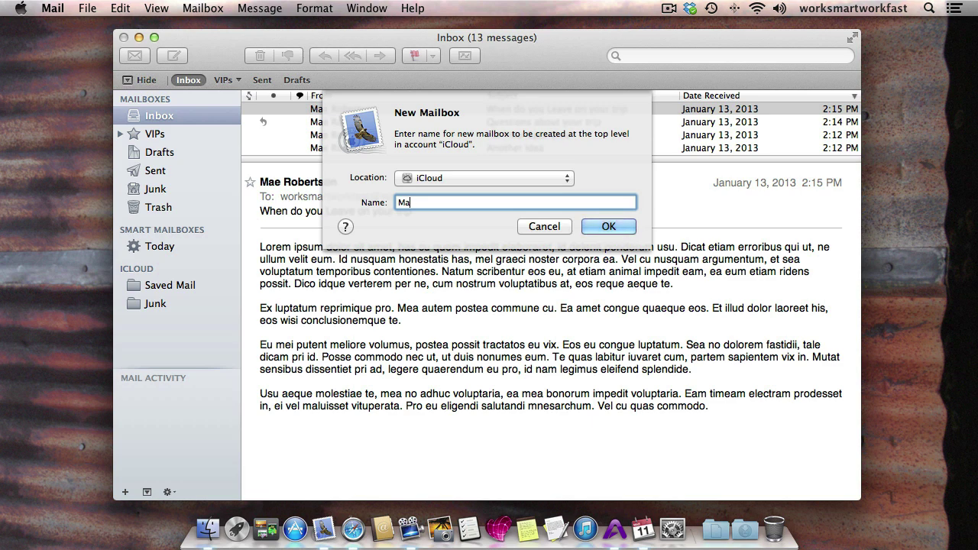
{"action": "type", "text": "il from Mae"}
{"action": "left_click", "coordinate": [608, 226]}
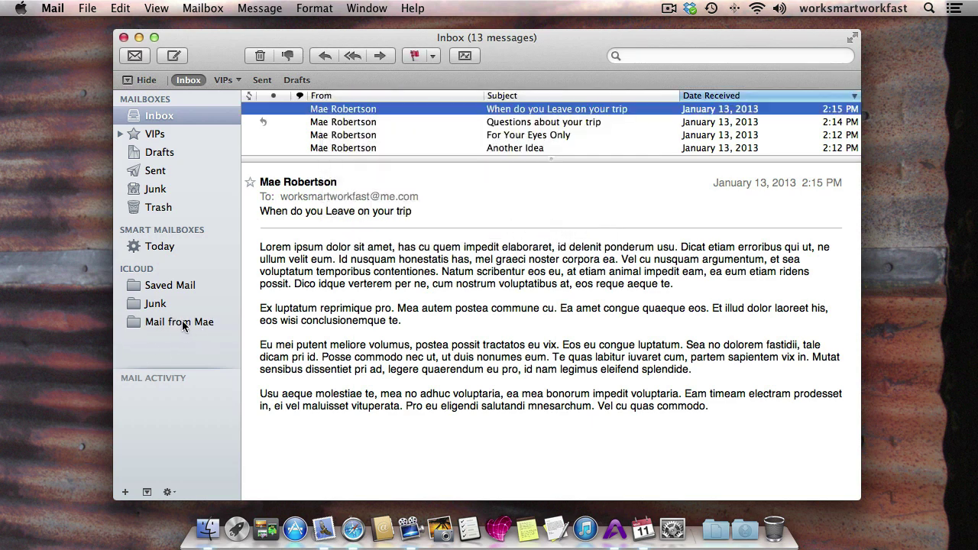
Look inside the new mailbox, and view the sender's address on the Inbox message "When do you Leave on your trip"
{"action": "left_click", "coordinate": [168, 321]}
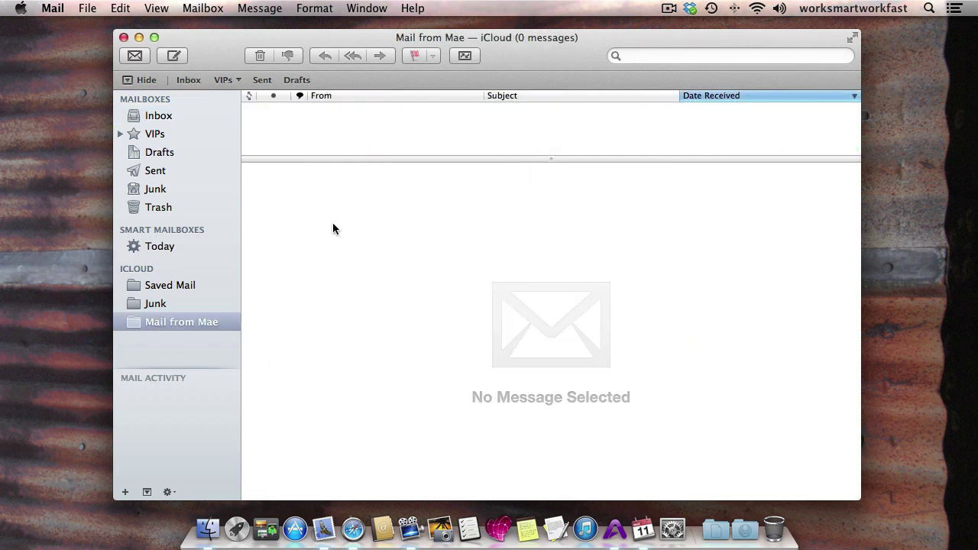
{"action": "left_click", "coordinate": [136, 115]}
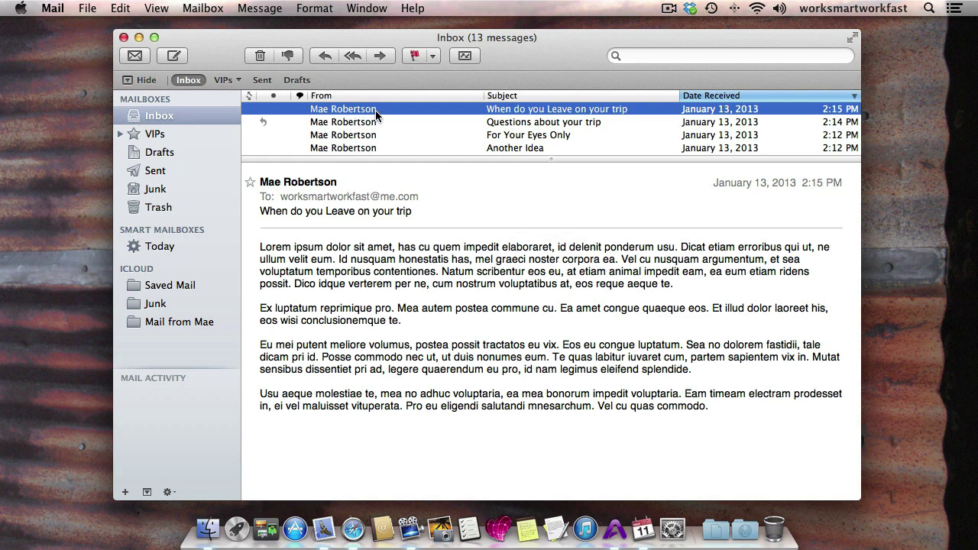
{"action": "left_click", "coordinate": [341, 184]}
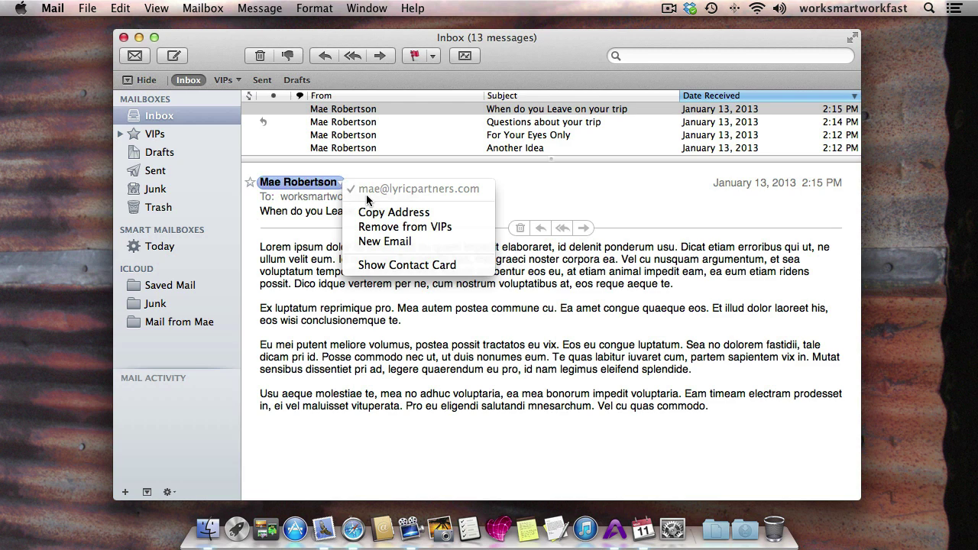
{"action": "left_click", "coordinate": [287, 182]}
Add a mail rule described as "Mail from" plus the sender's first name, with its condition set to From Contains the sender's address
{"action": "left_click", "coordinate": [60, 11]}
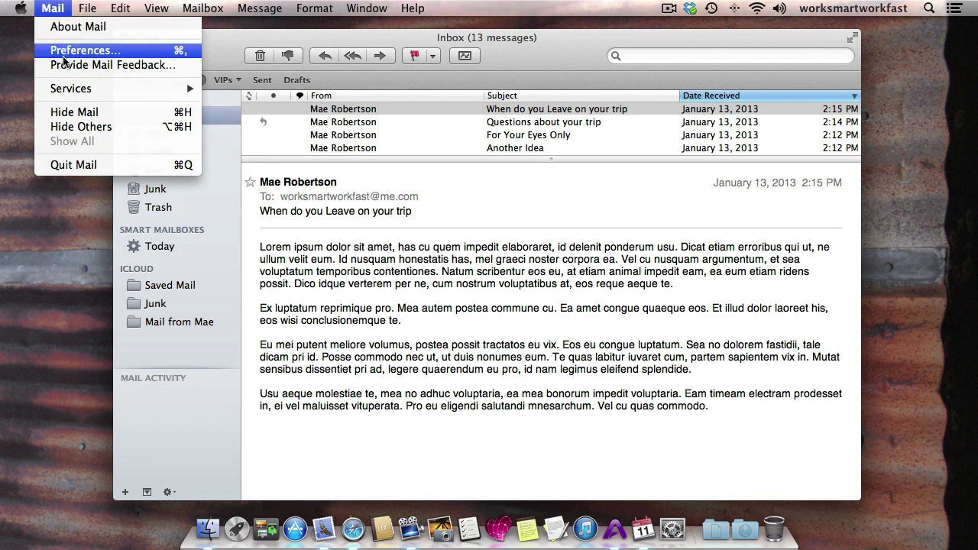
{"action": "left_click", "coordinate": [64, 52]}
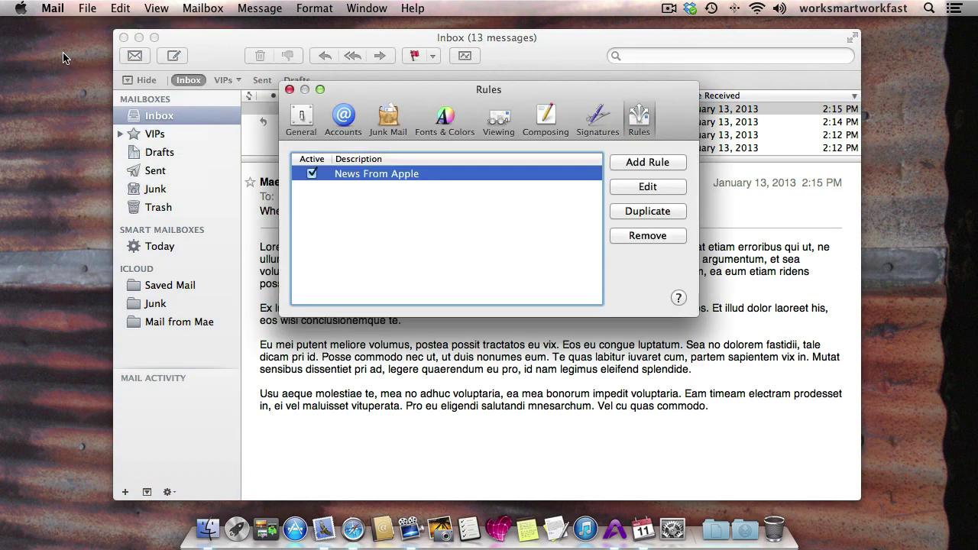
{"action": "left_click", "coordinate": [637, 165]}
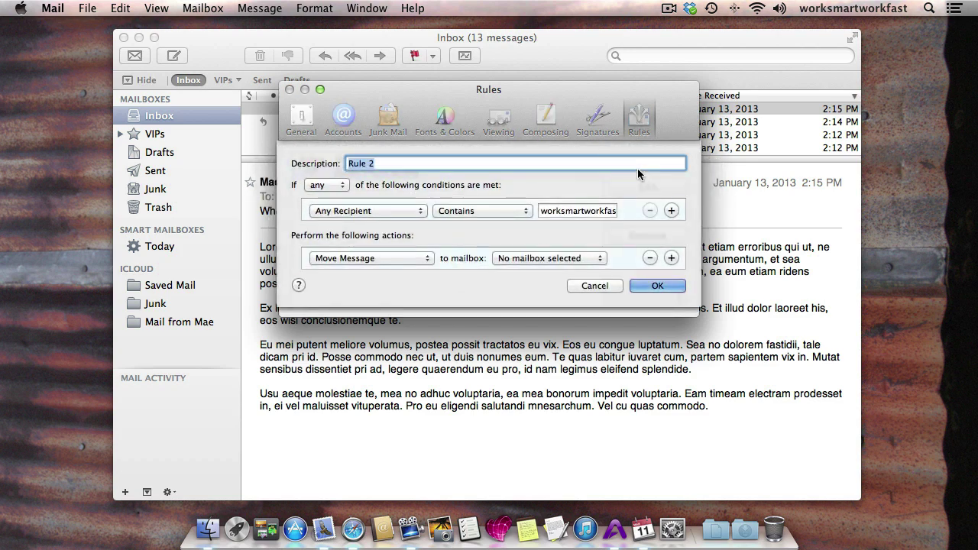
{"action": "type", "text": "Mail from Mae"}
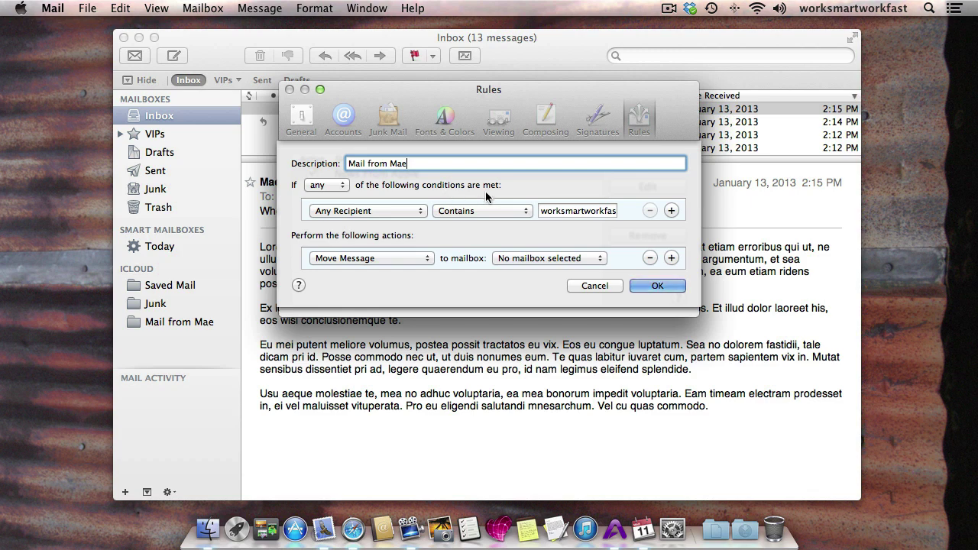
{"action": "left_click_drag", "start_coordinate": [372, 97], "coordinate": [624, 96]}
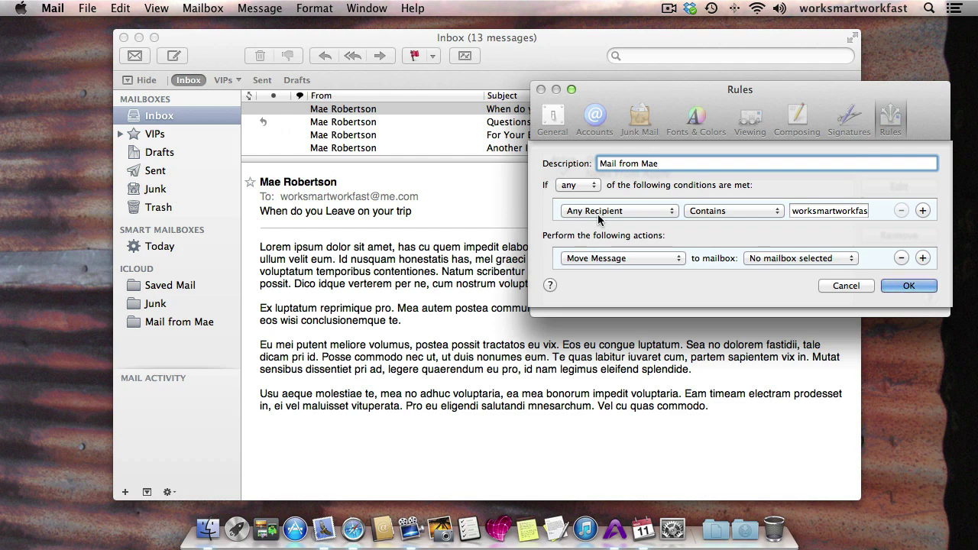
{"action": "left_click", "coordinate": [670, 213]}
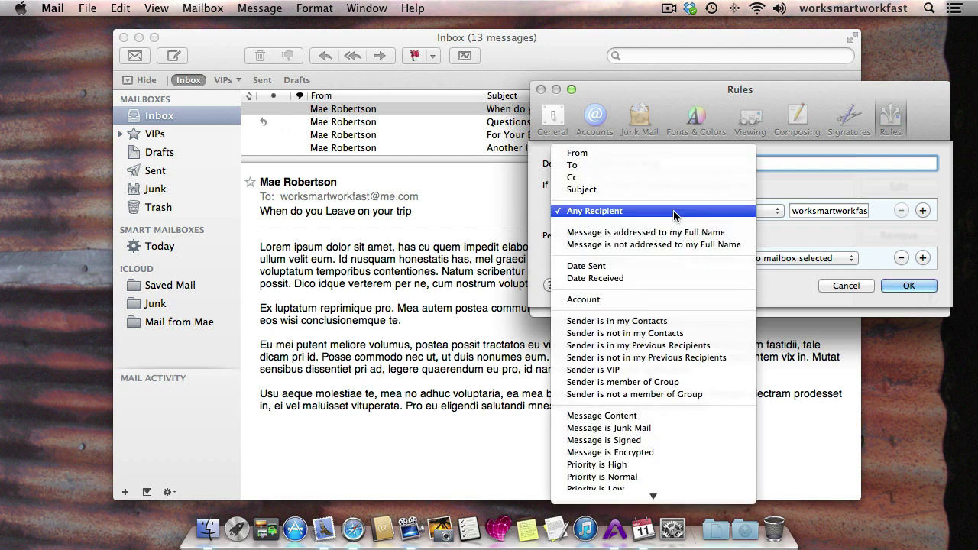
{"action": "left_click", "coordinate": [578, 153]}
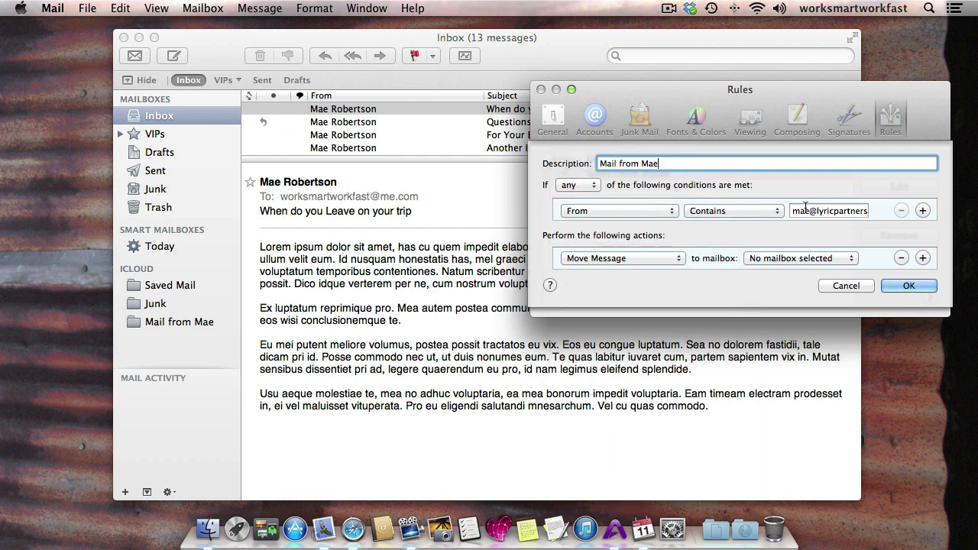
Try To and Subject as the field of the rule's condition, and return it to From
{"action": "left_click", "coordinate": [674, 213]}
{"action": "left_click", "coordinate": [595, 223]}
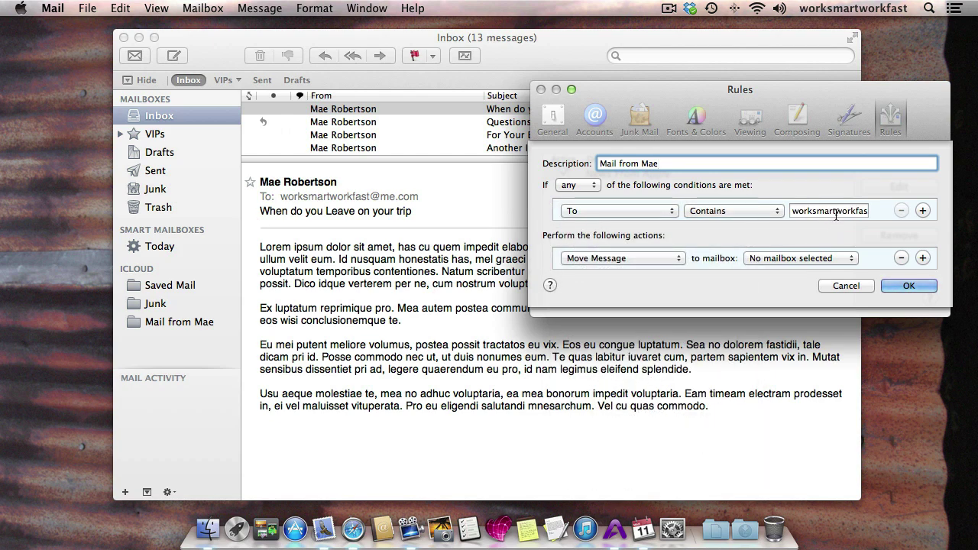
{"action": "left_click", "coordinate": [673, 213]}
{"action": "left_click", "coordinate": [613, 236]}
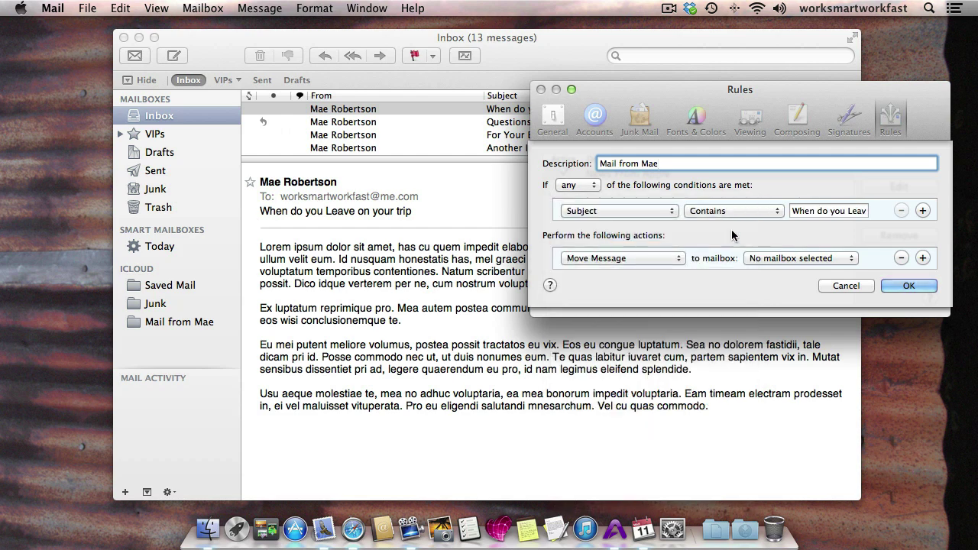
{"action": "left_click", "coordinate": [673, 212]}
{"action": "left_click", "coordinate": [596, 176]}
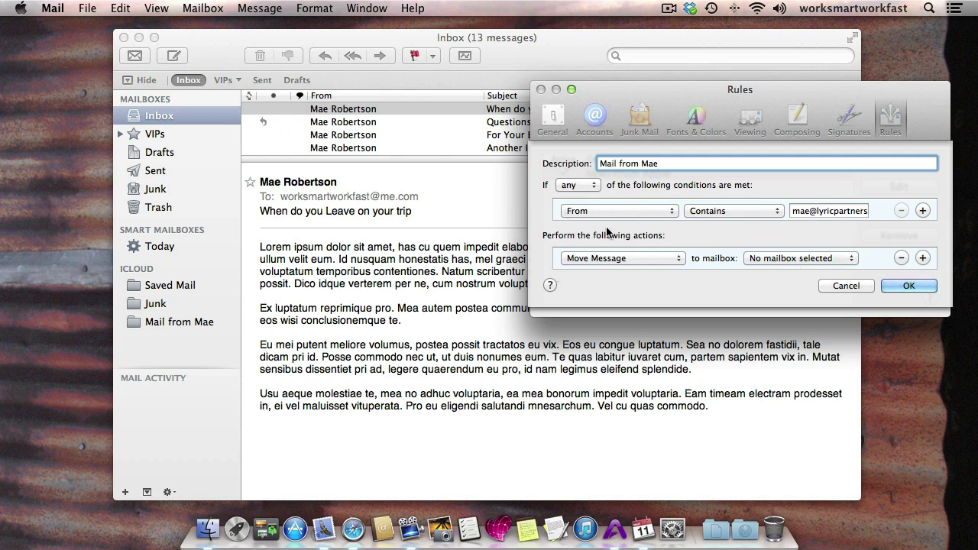
Set the rule to move matching messages to the new iCloud mailbox for that sender, and save the rule
{"action": "left_click", "coordinate": [849, 260]}
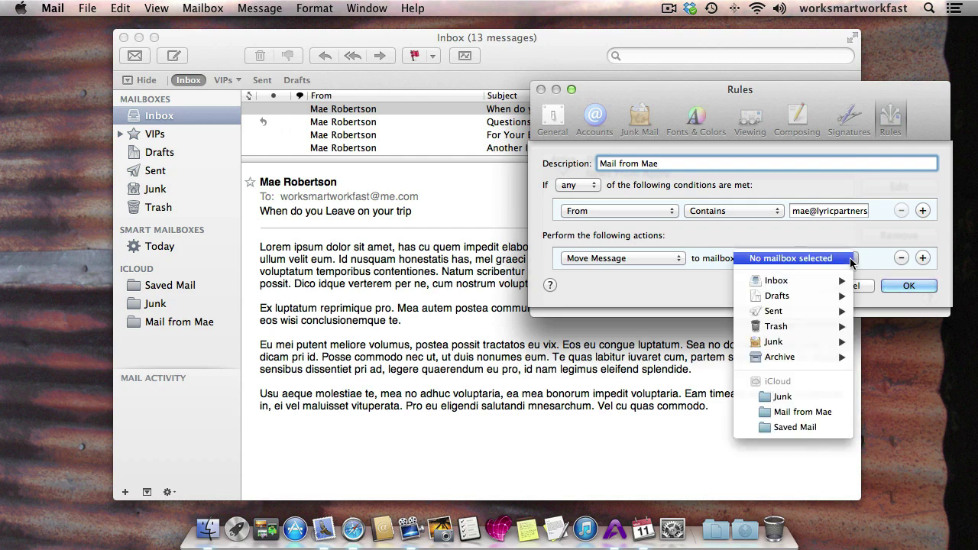
{"action": "left_click", "coordinate": [806, 412]}
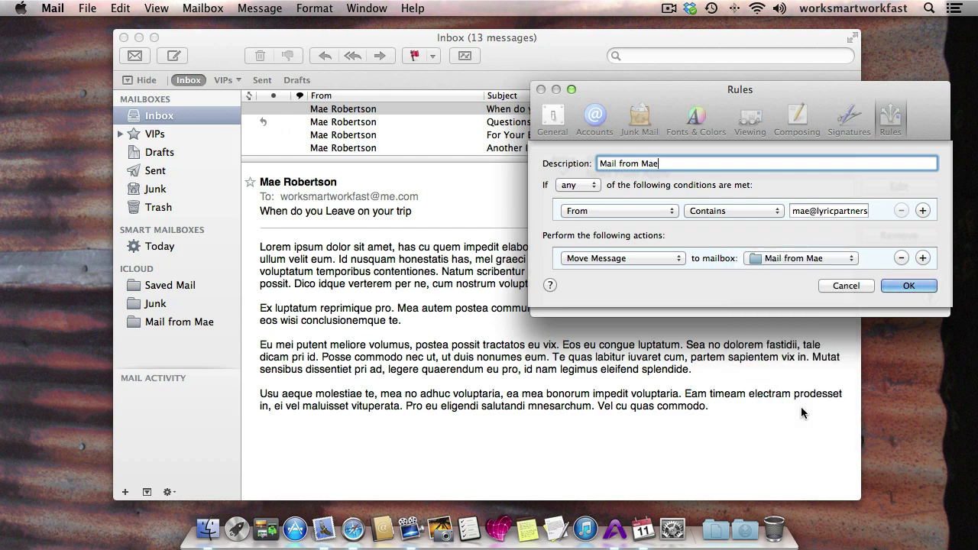
{"action": "left_click", "coordinate": [904, 287]}
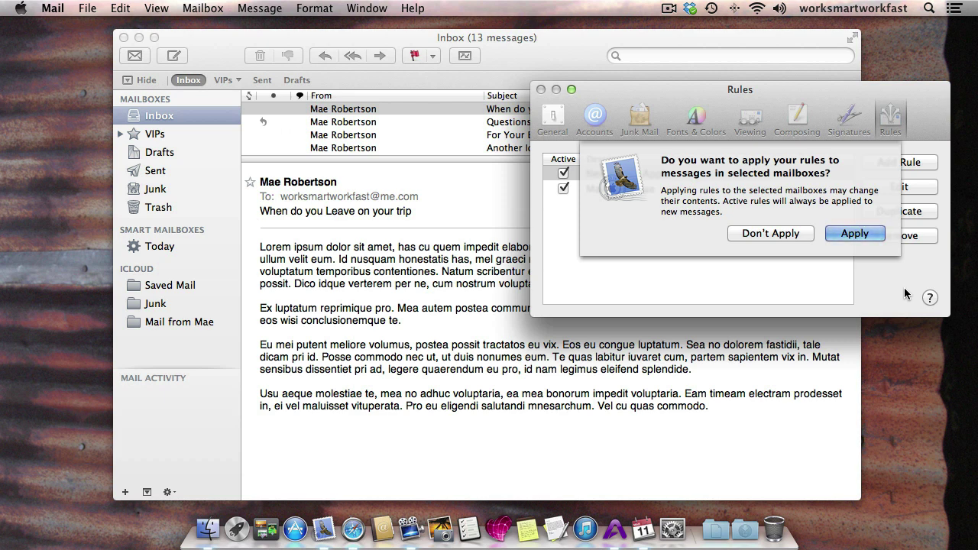
Apply the active rules to the messages in the selected mailboxes, and close the Rules preferences
{"action": "left_click", "coordinate": [852, 237]}
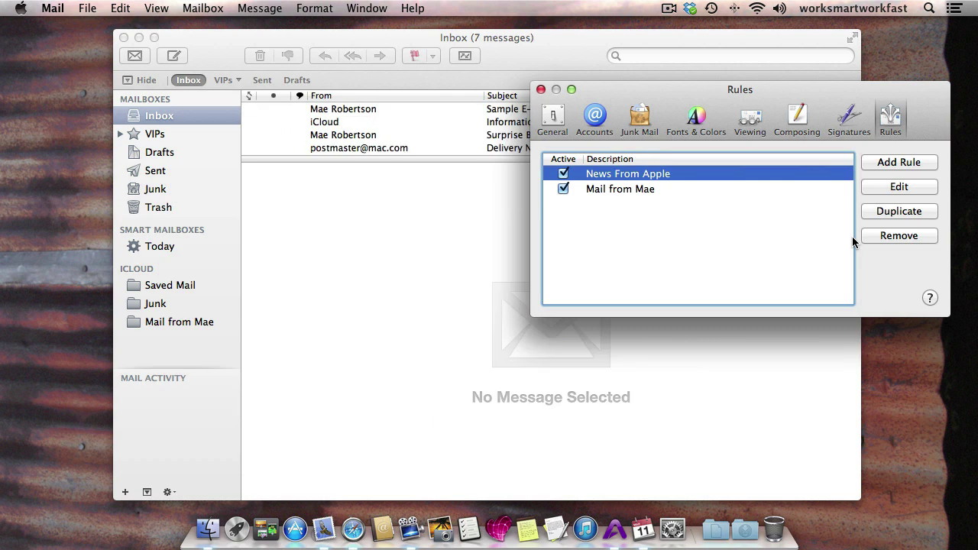
{"action": "left_click", "coordinate": [540, 90]}
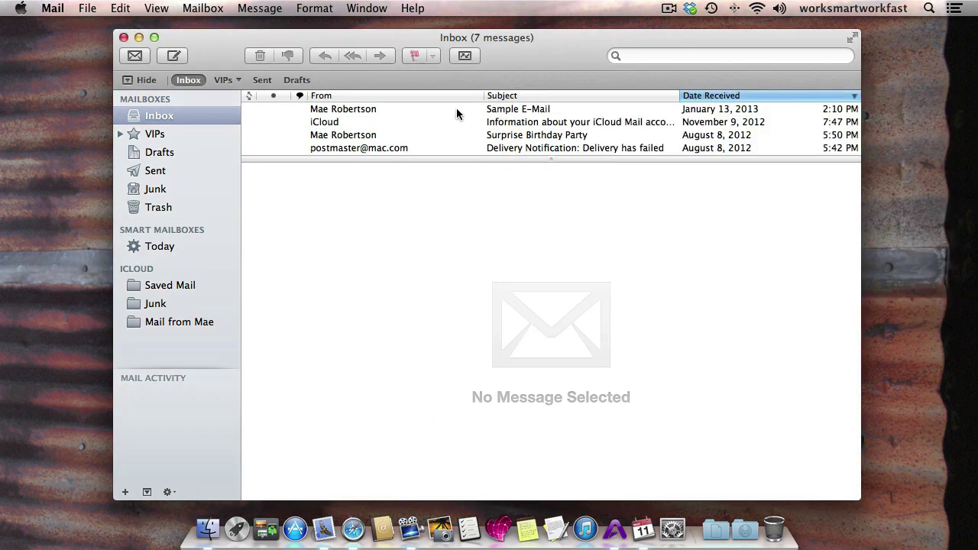
Review the messages in the sender's iCloud mailbox, enlarging the message list to fit them all, and close the mail window
{"action": "left_click", "coordinate": [151, 323]}
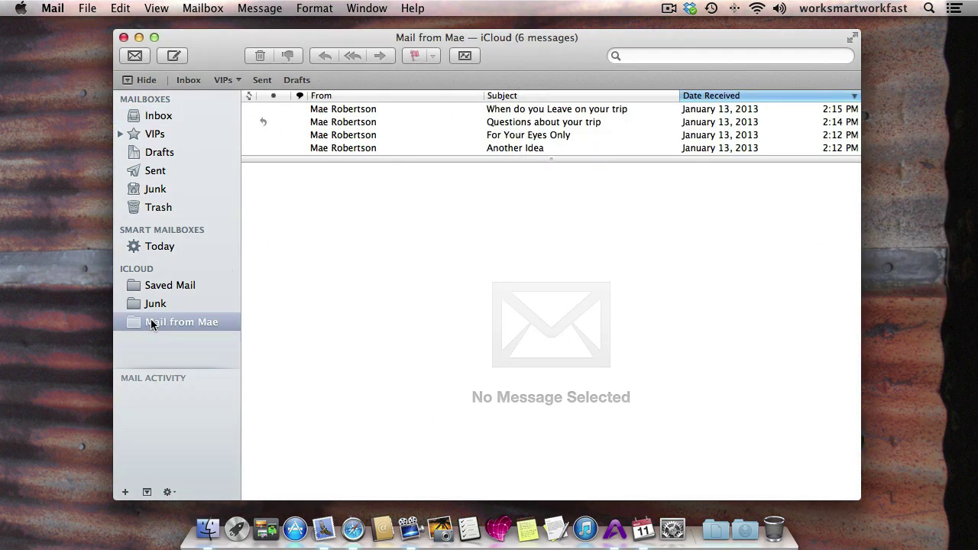
{"action": "left_click", "coordinate": [354, 114]}
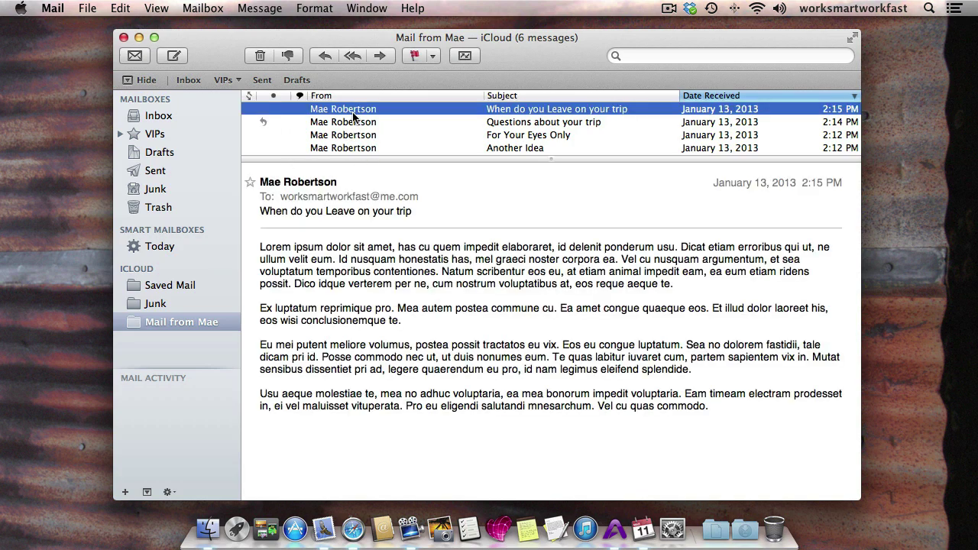
{"action": "scroll", "coordinate": [357, 144], "scroll_direction": "down", "scroll_amount": 2}
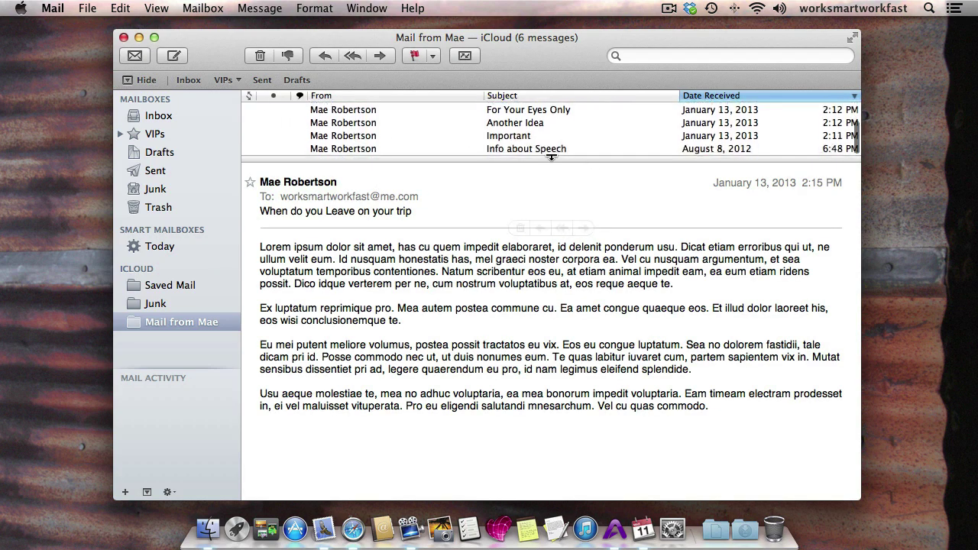
{"action": "left_click_drag", "start_coordinate": [551, 158], "coordinate": [573, 359]}
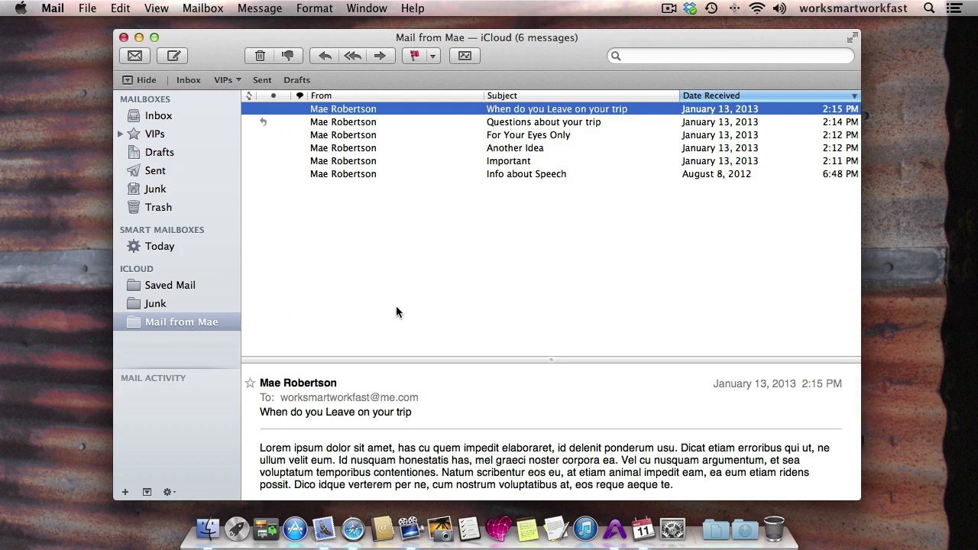
{"action": "left_click", "coordinate": [124, 37]}
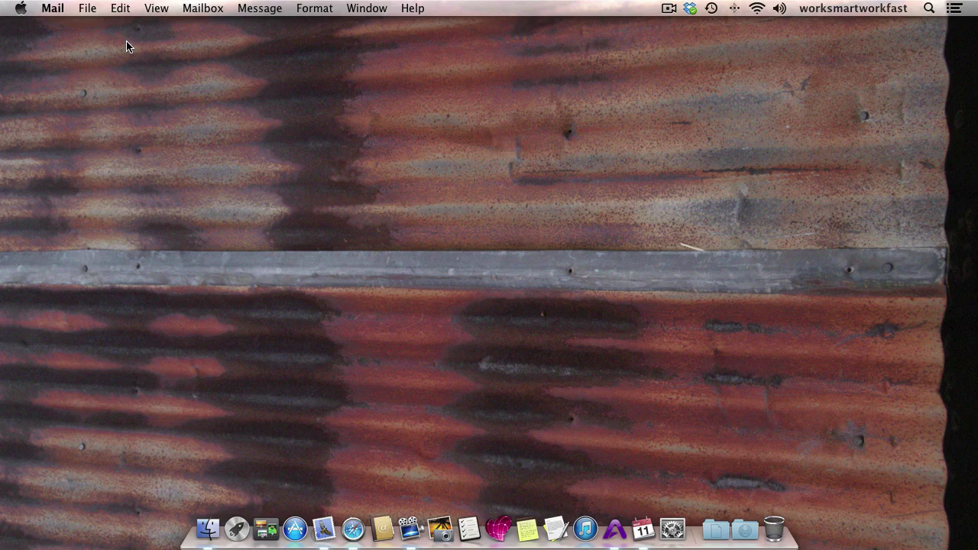